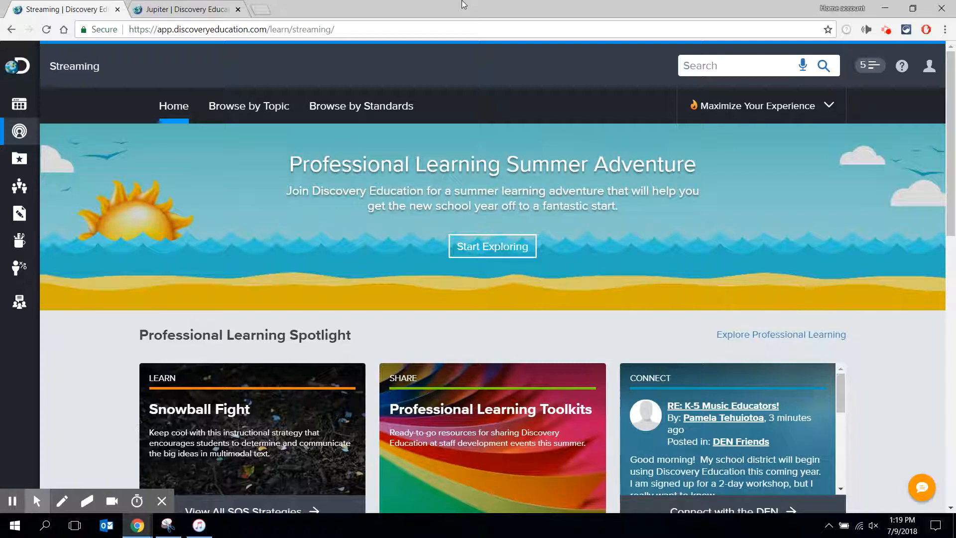
Open the builder tools and start a new assignment in Assignment Builder.
mouse_move(3, 205)
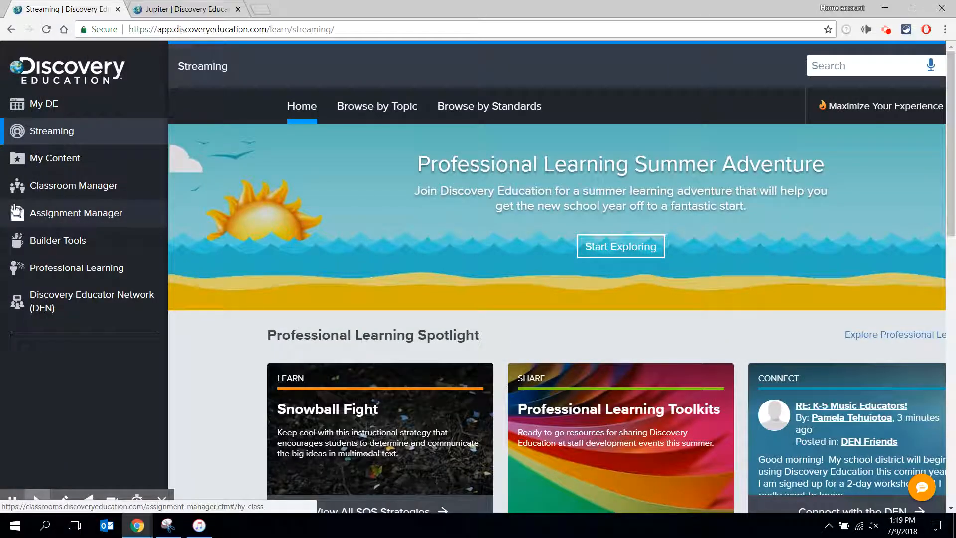
click(54, 244)
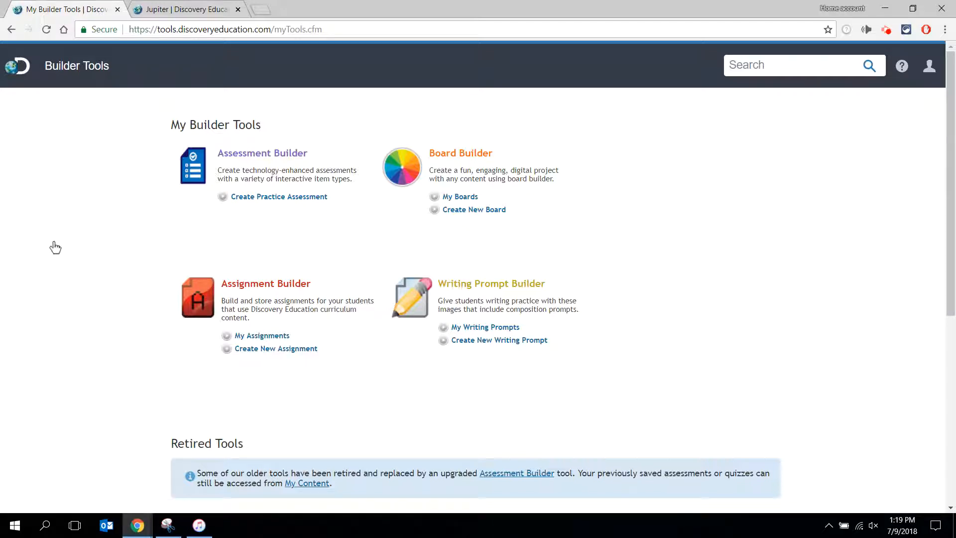
click(263, 350)
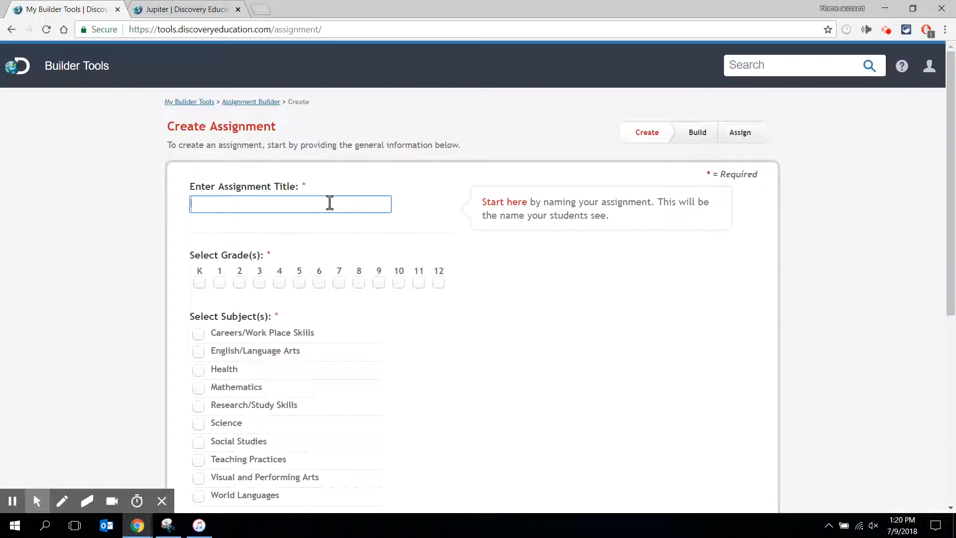
Title the assignment "Jupiter Reflection", set grade 9 and subject Science, and save it to the My Content folder.
text(Jupiter Reflection)
click(379, 282)
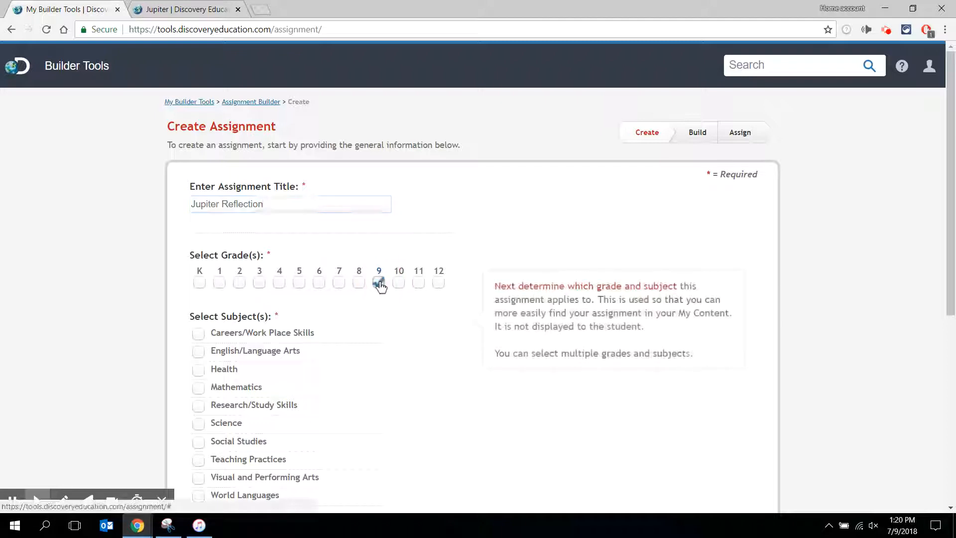
scroll(371, 338, down, 1)
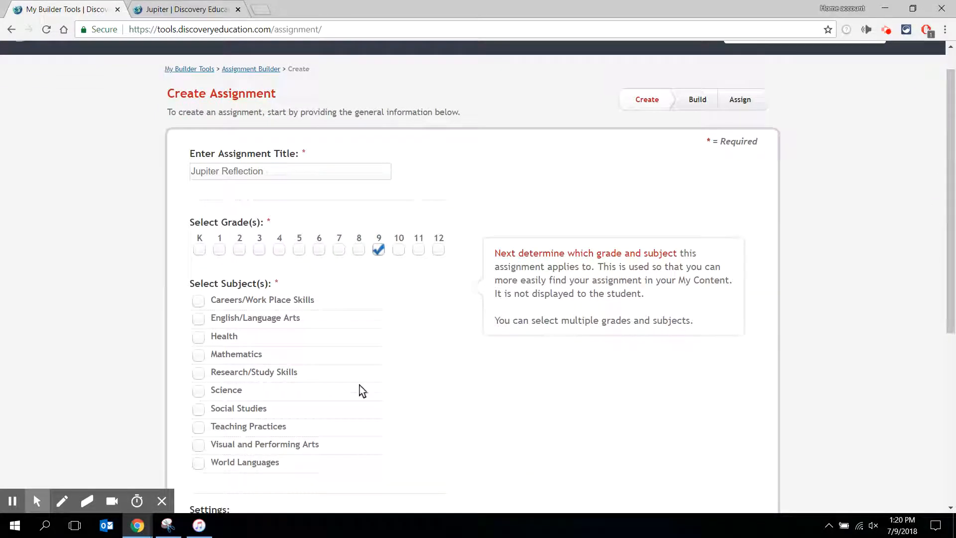
click(198, 391)
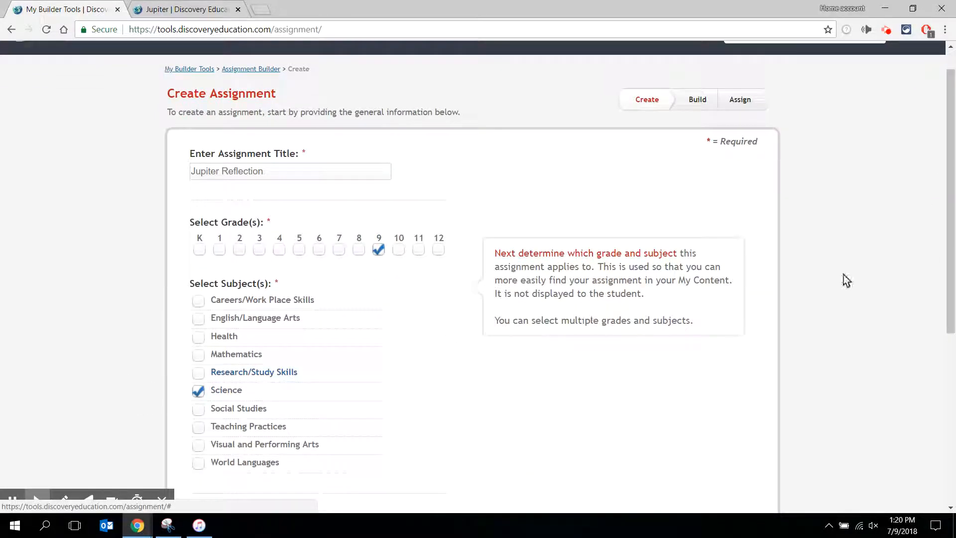
drag(950, 254, 950, 346)
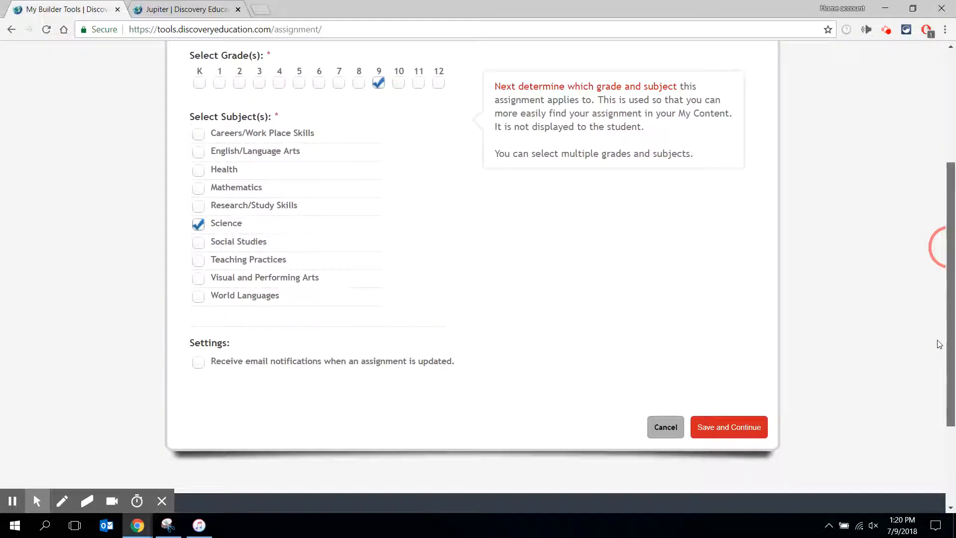
click(738, 441)
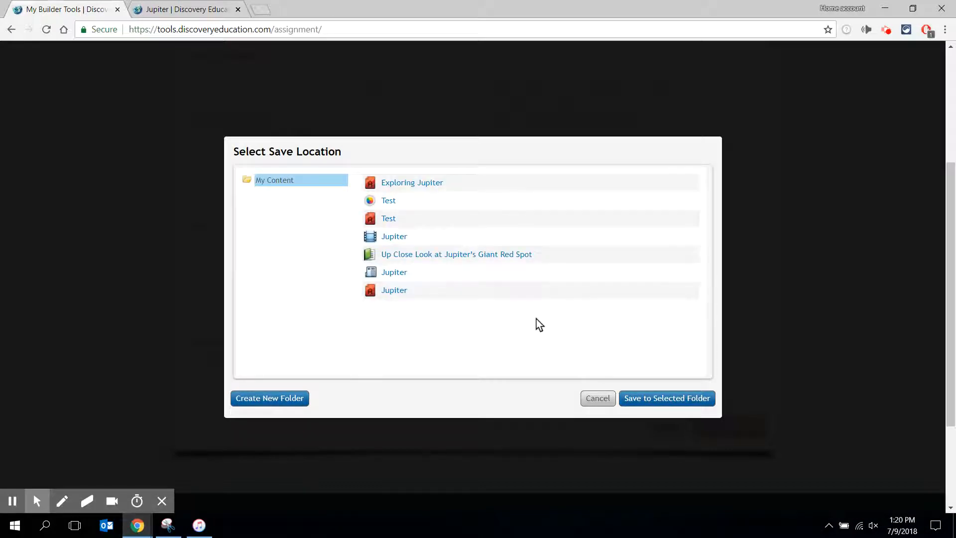
click(647, 399)
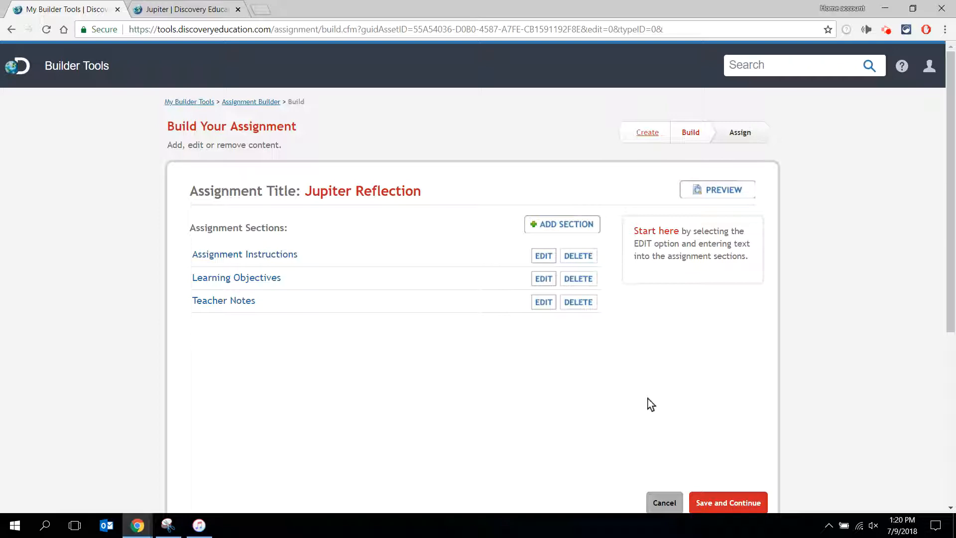
In the Assignment Instructions description, write "View the attached video paying particular attention to the special features of the planet Jupiter".
click(544, 260)
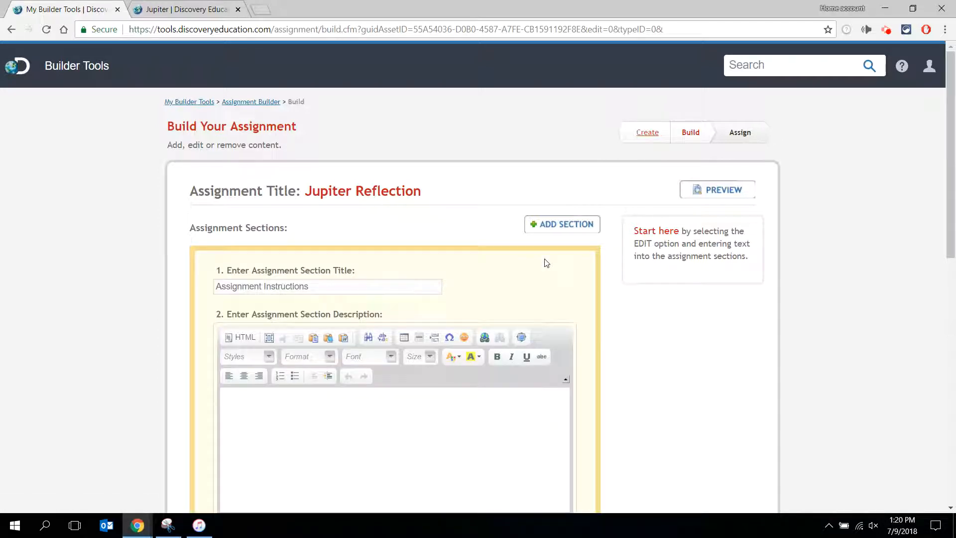
drag(950, 203, 931, 284)
click(489, 233)
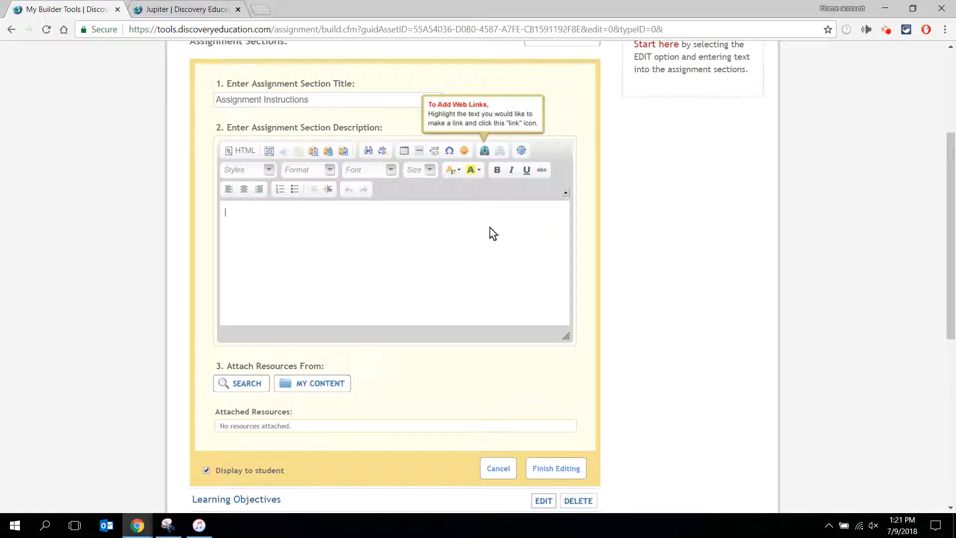
text(View the )
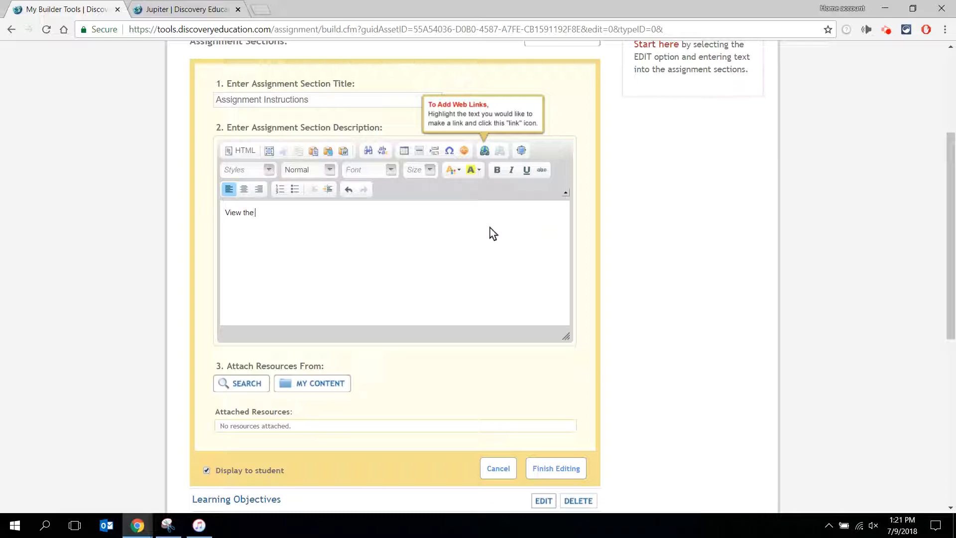
text(attached video paying particular attention to t)
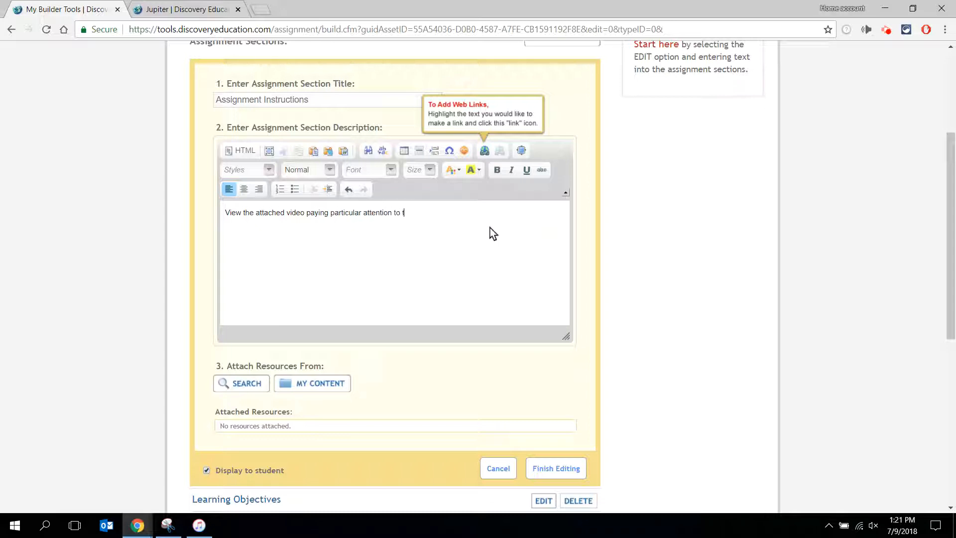
text(he speacial features of the planet Jupiter)
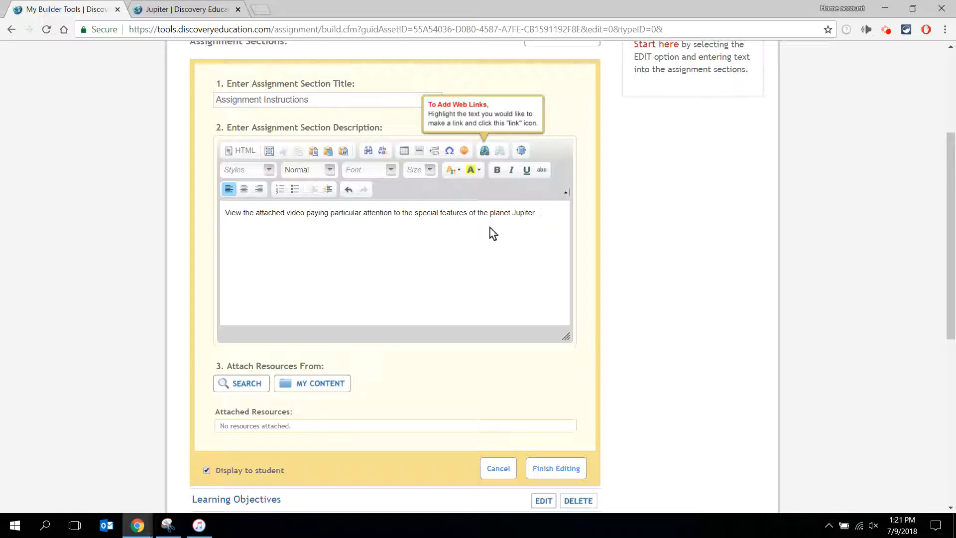
Continue the instructions with "Compare and contrast these features from our previous conversation regarding Saturn.".
text(. Compare and contrast these features from our)
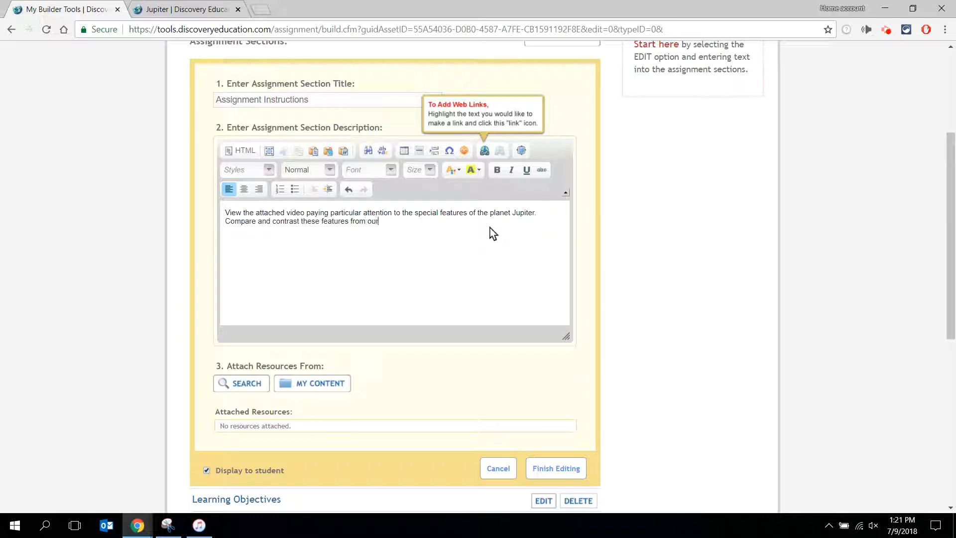
text( previous couv)
key(BackSpace)
key(BackSpace)
text(nversation regarding Saturn.)
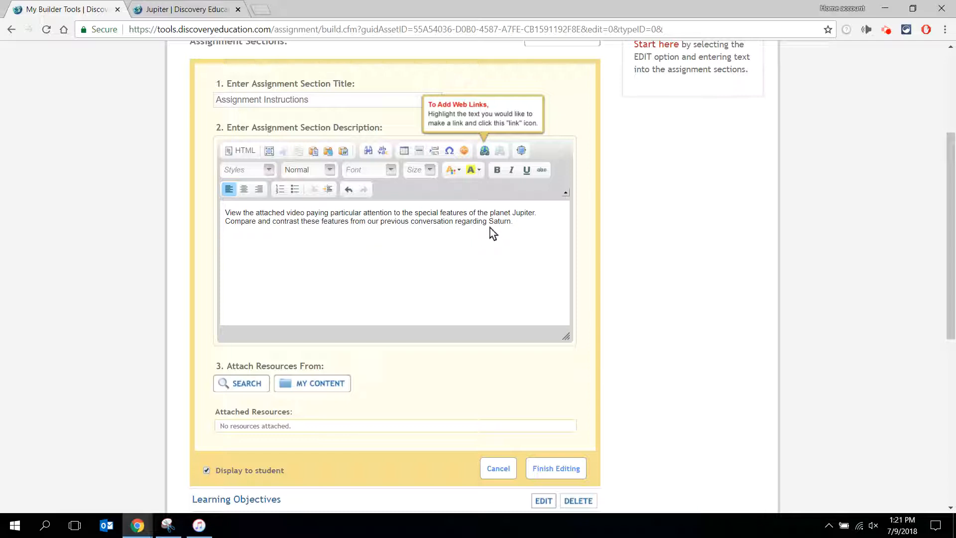
Add the closing instruction "Write a paragraph discussing the simlarities and differences between the two planets.".
text(  Write a )
text(paragraph o)
text(iscussing the )
text(simla)
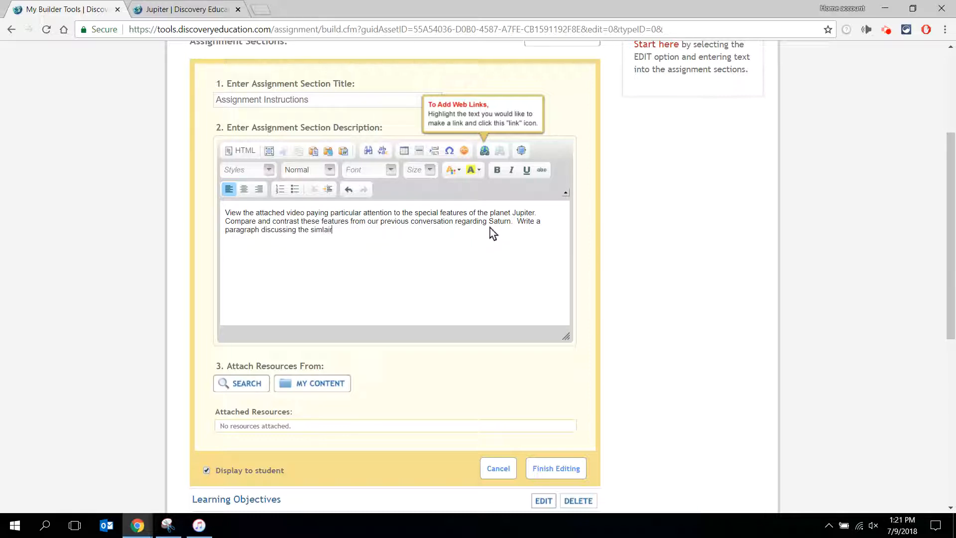
text(rities and differences between the two planets.)
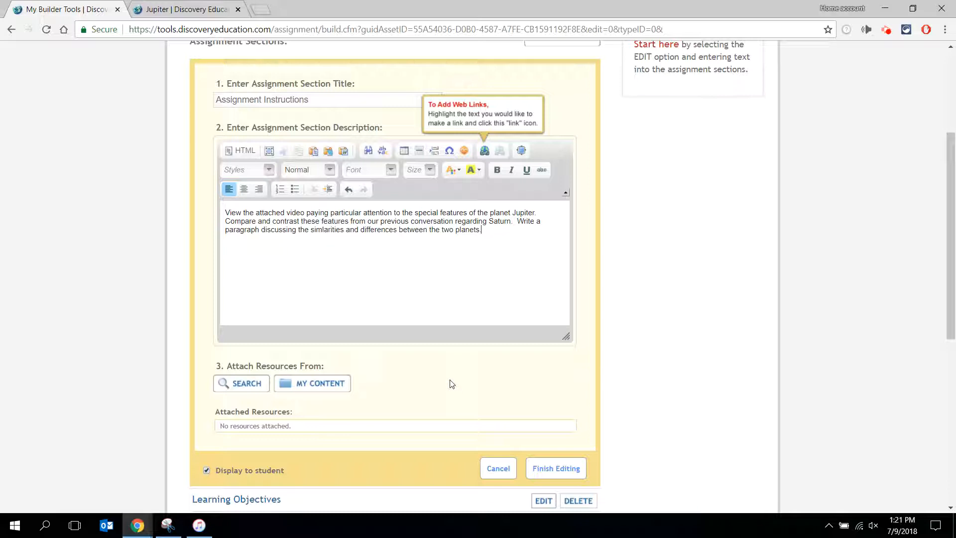
Attach the Jupiter video segment and Jupiter encyclopedia article from My Content, and finish editing the instructions section.
click(334, 391)
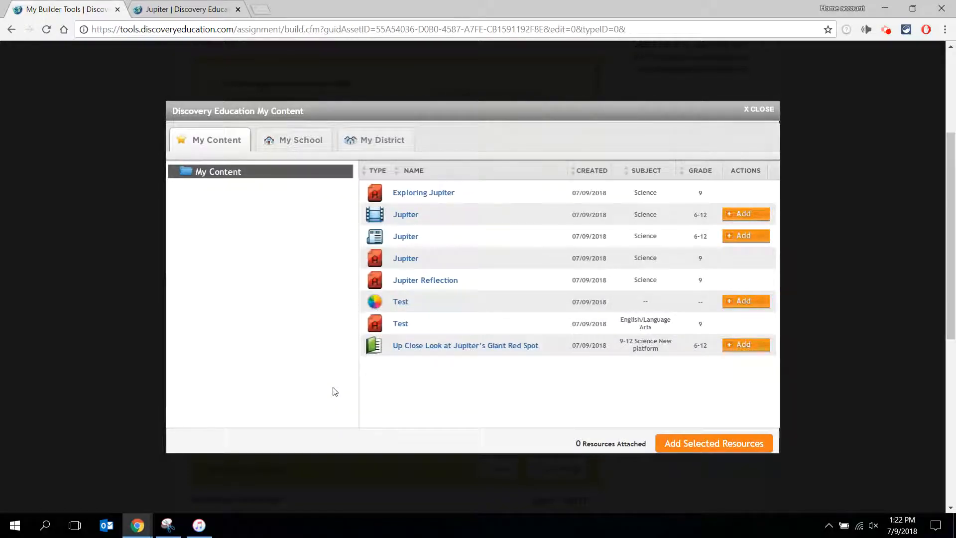
click(736, 214)
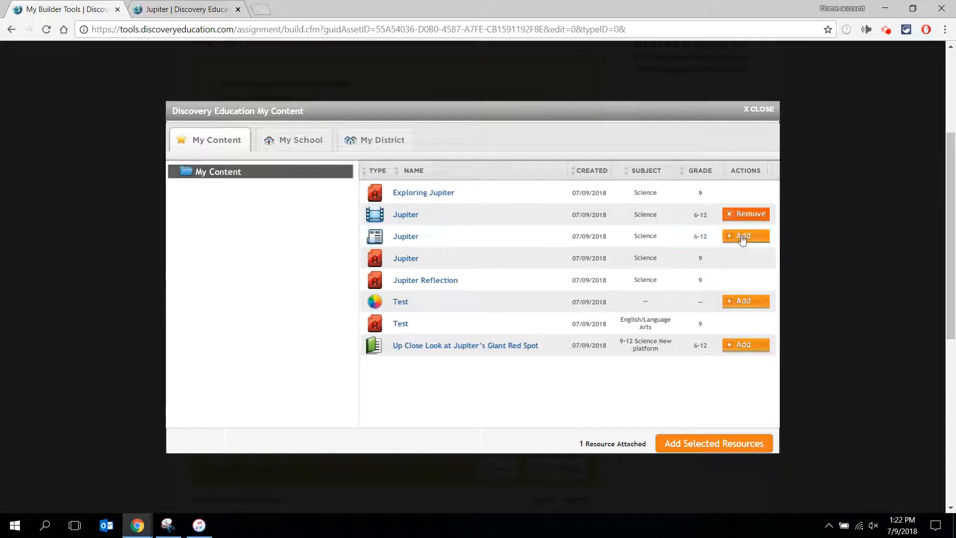
click(742, 239)
click(695, 450)
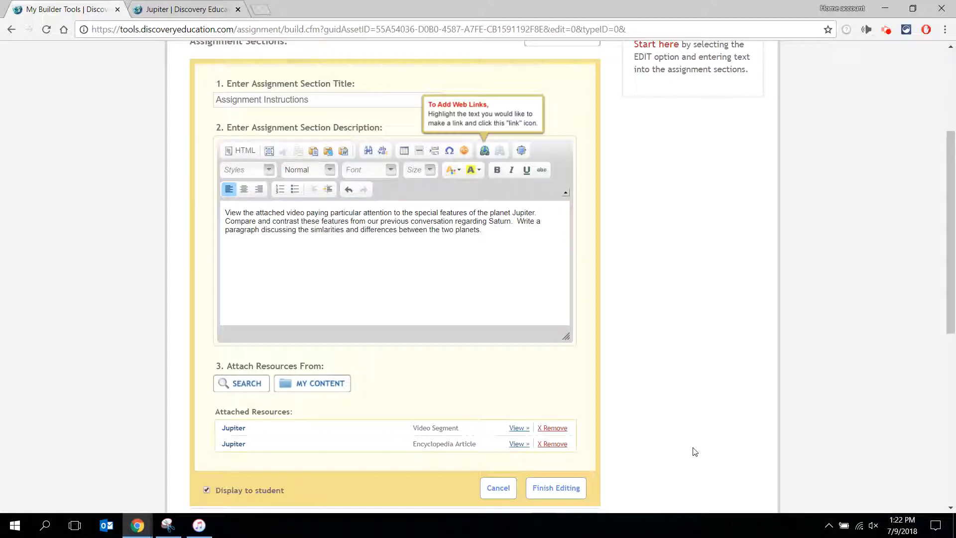
click(574, 489)
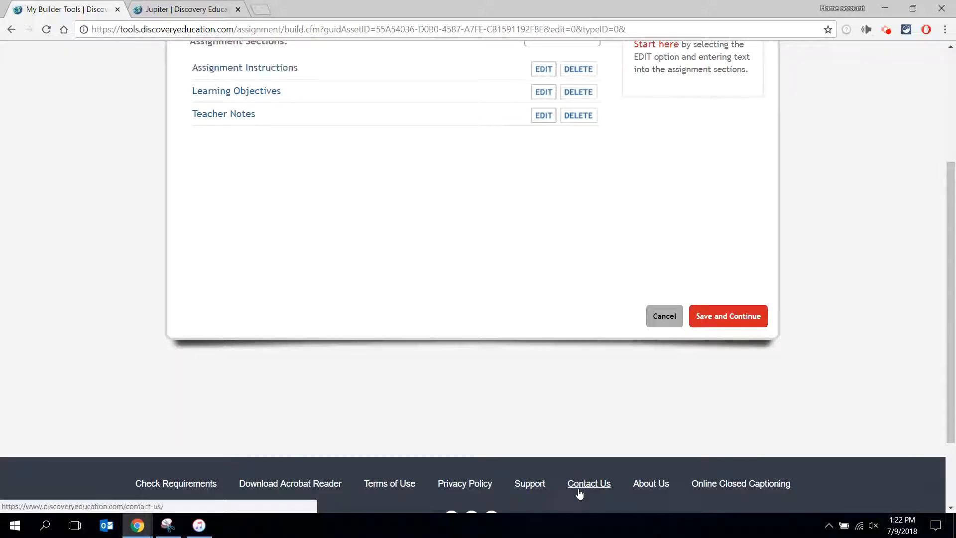
Save the built assignment, choose assigning by code or URL, and select the full assignment URL.
click(731, 316)
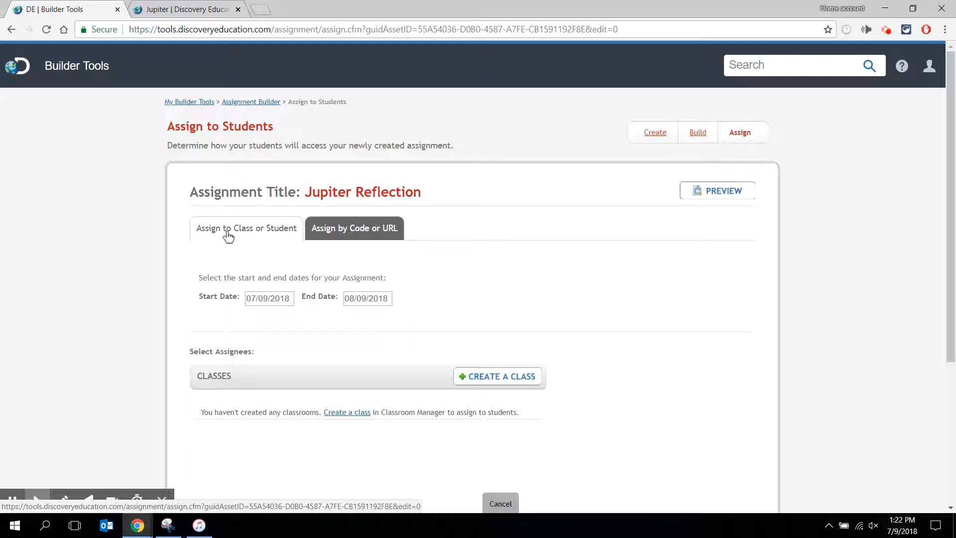
click(336, 233)
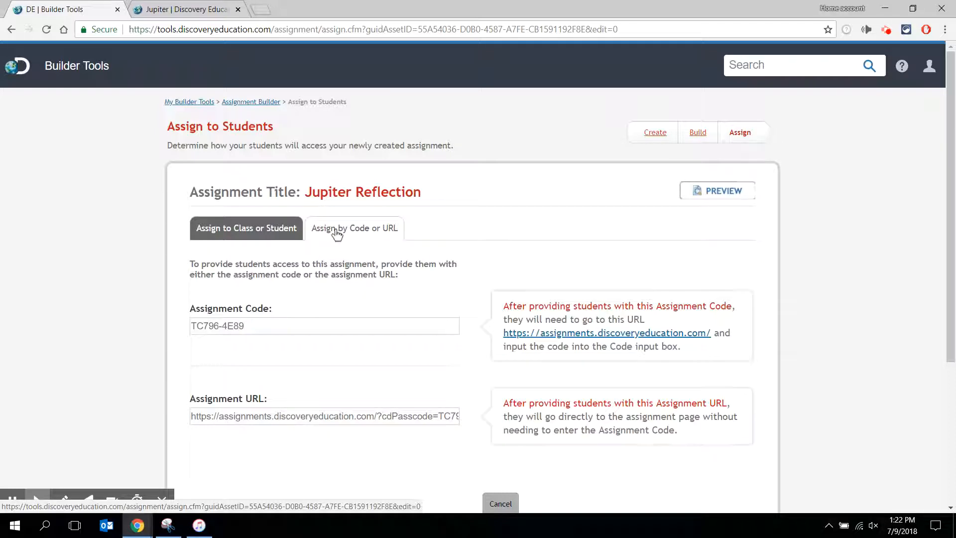
click(342, 417)
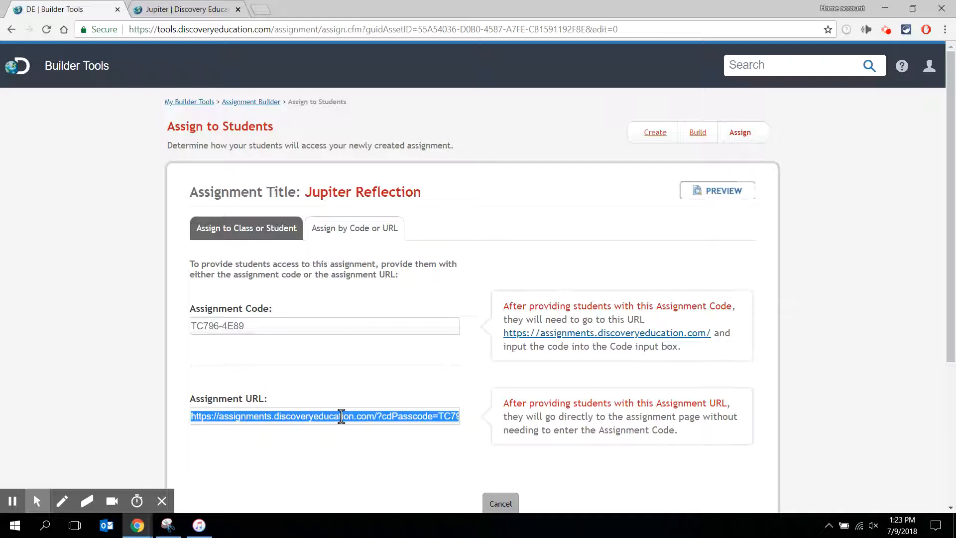
click(884, 32)
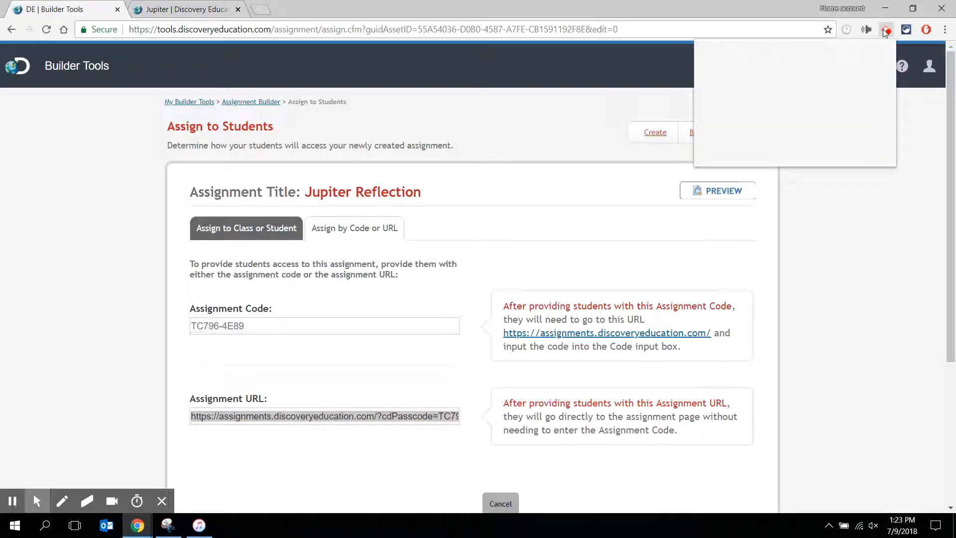